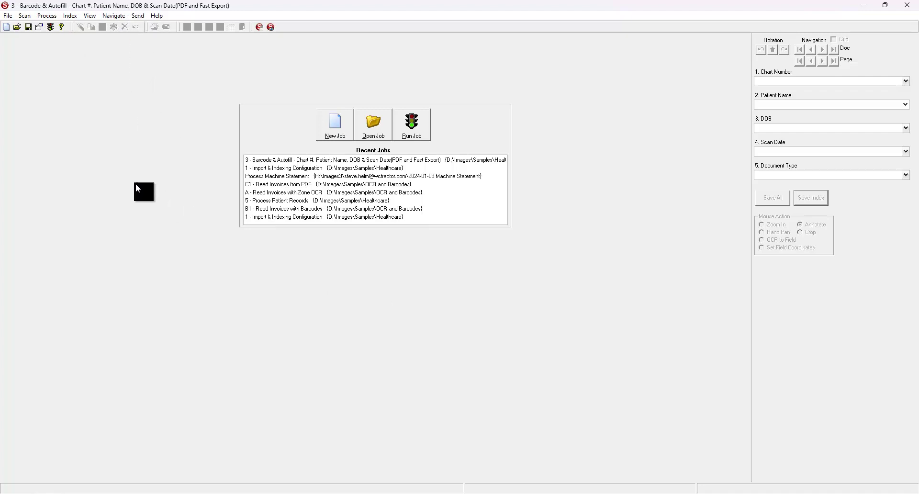
Step: Open the job's File Input configuration and review the folder keywords available for the Input Folder
left_click(38, 29)
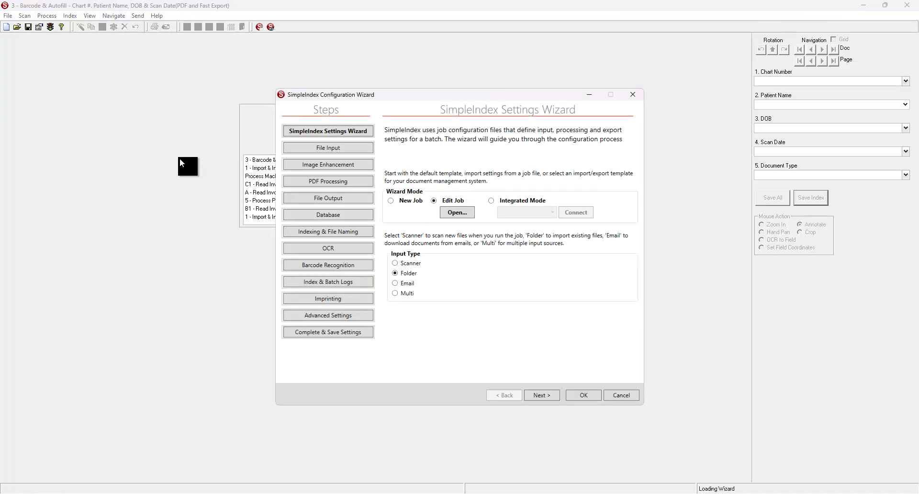
left_click(318, 148)
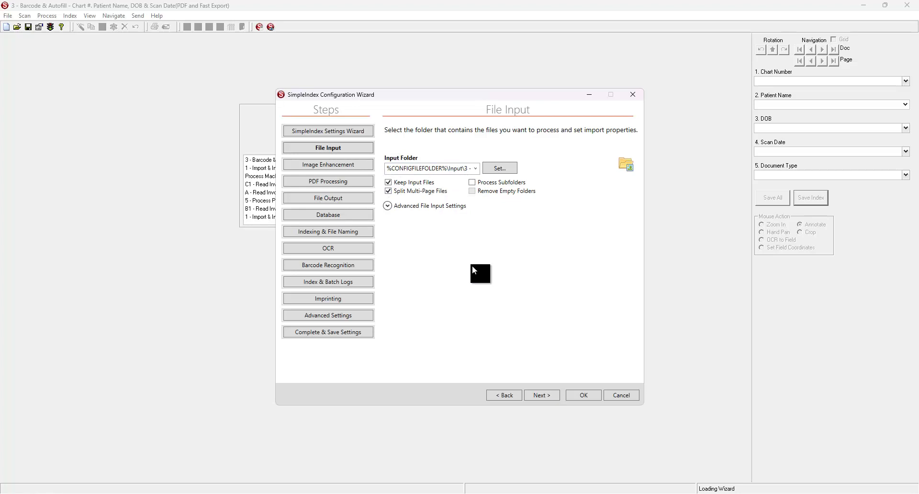
left_click(476, 168)
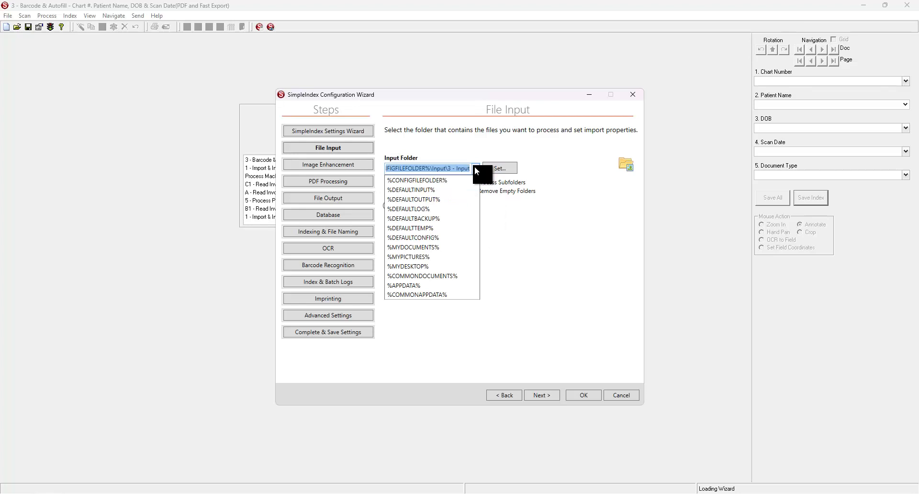
left_click(476, 168)
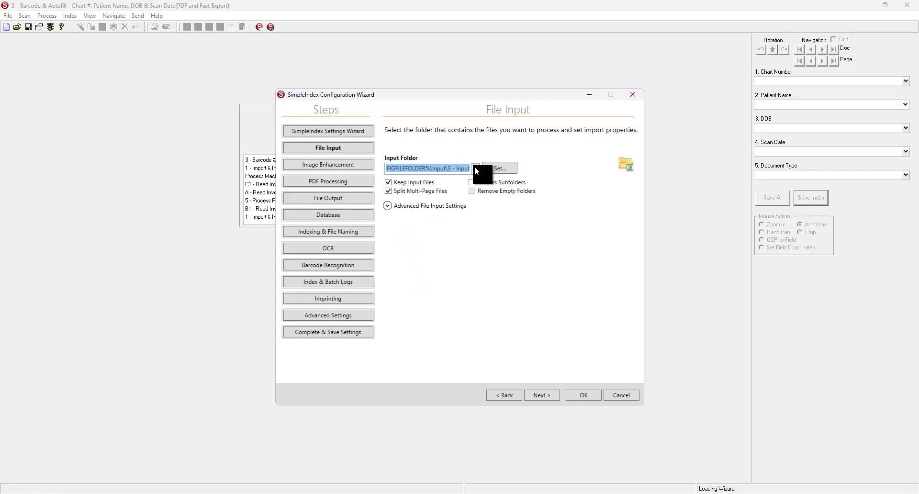
left_click(476, 168)
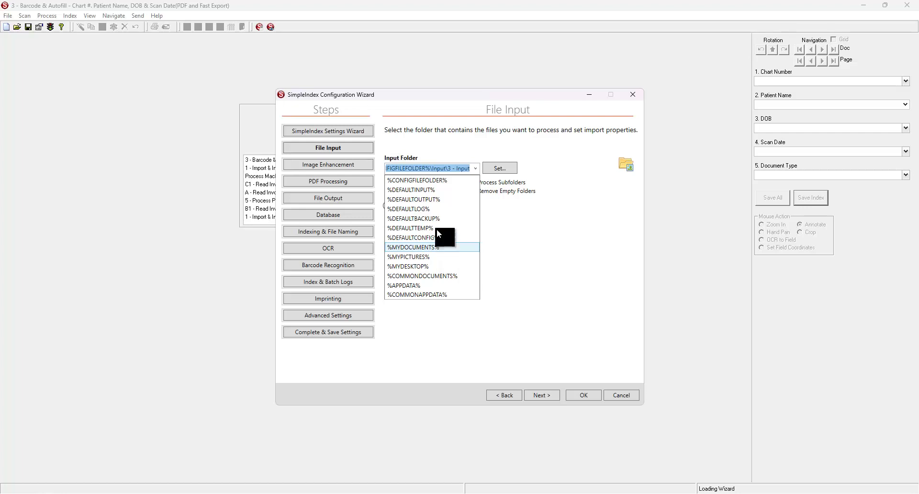
left_click(469, 144)
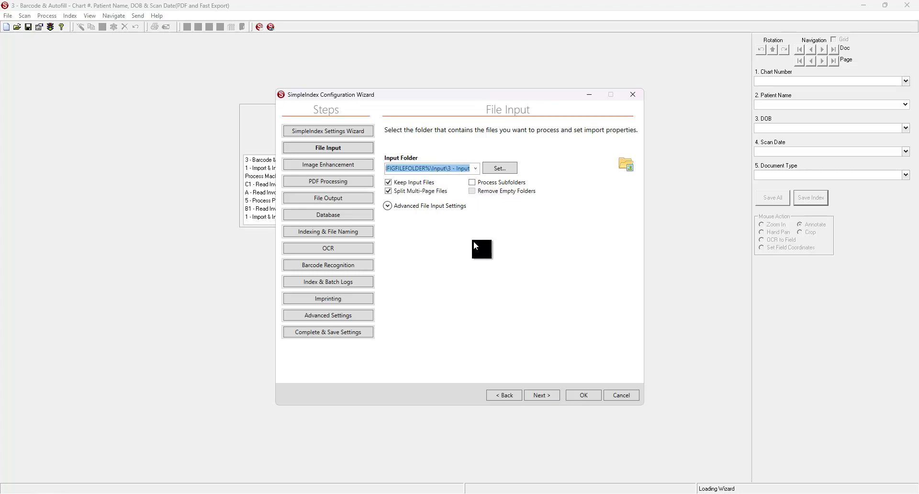
Step: Examine the contents of the job's 3 - Input folder and its parent Healthcare folder in File Explorer
left_click(625, 164)
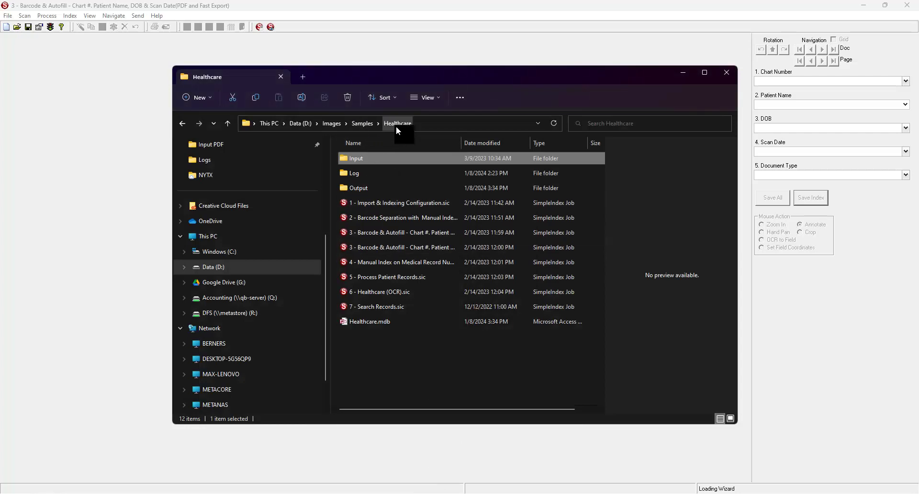
double_click(377, 161)
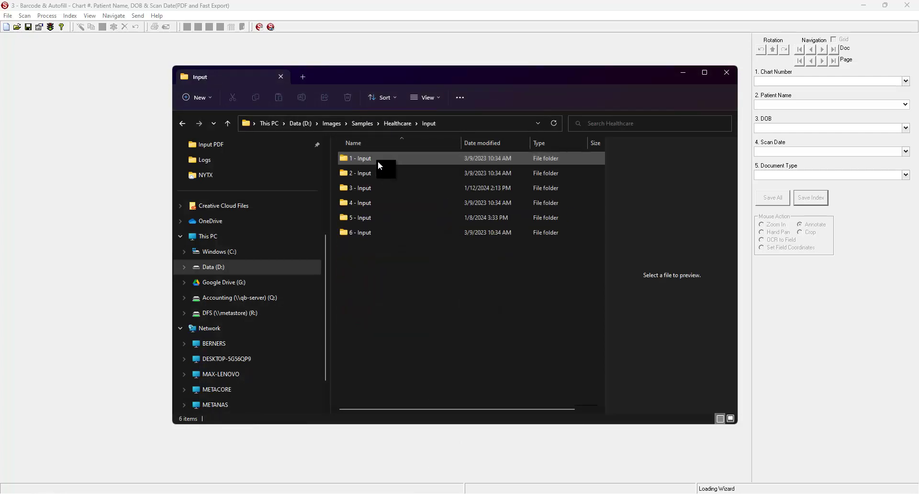
double_click(362, 188)
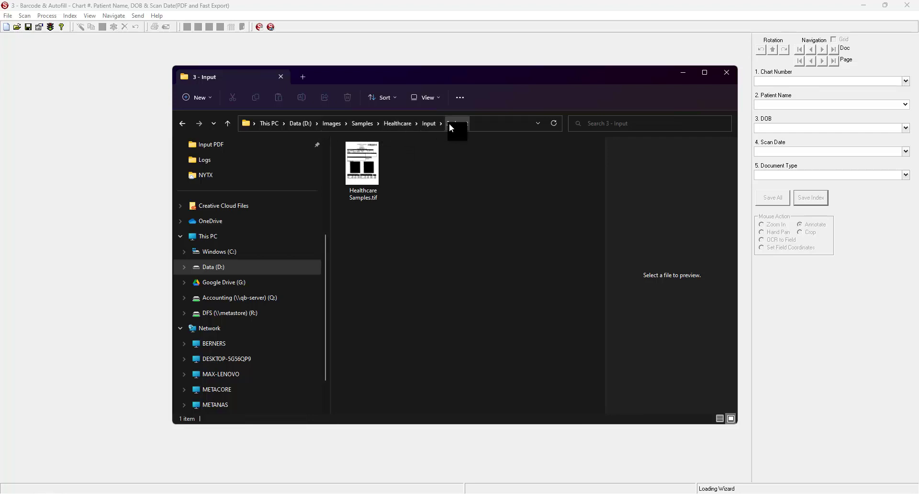
left_click(399, 123)
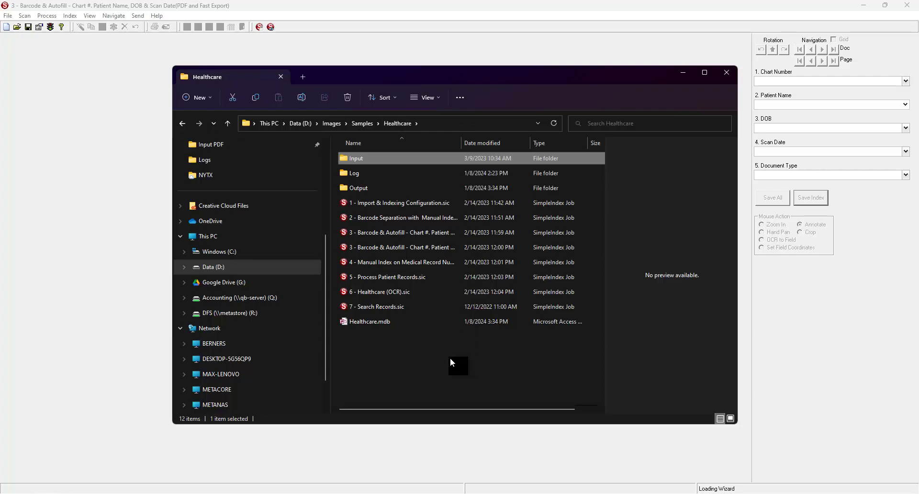
left_click(683, 74)
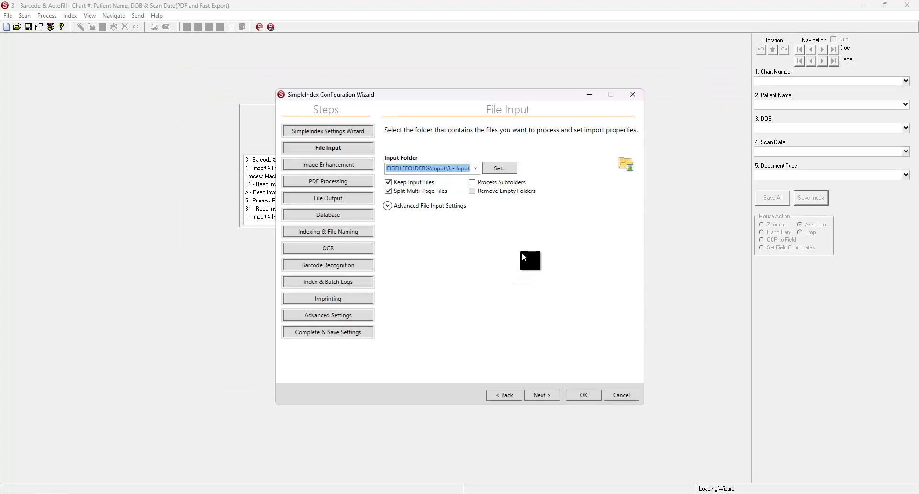
Step: Set the input folder to the full D:\Images\Samples\Healthcare\Input\3 - Input path without keywords and check the path
left_click(515, 168)
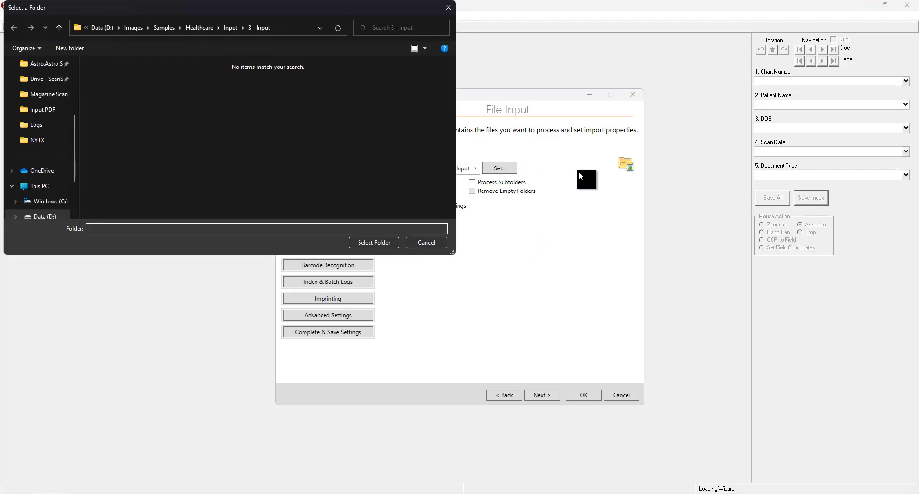
left_click(380, 243)
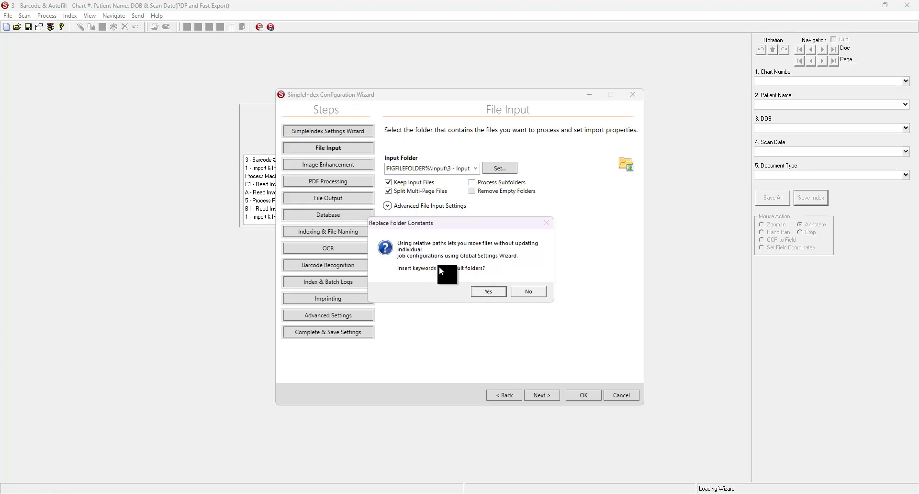
left_click(522, 293)
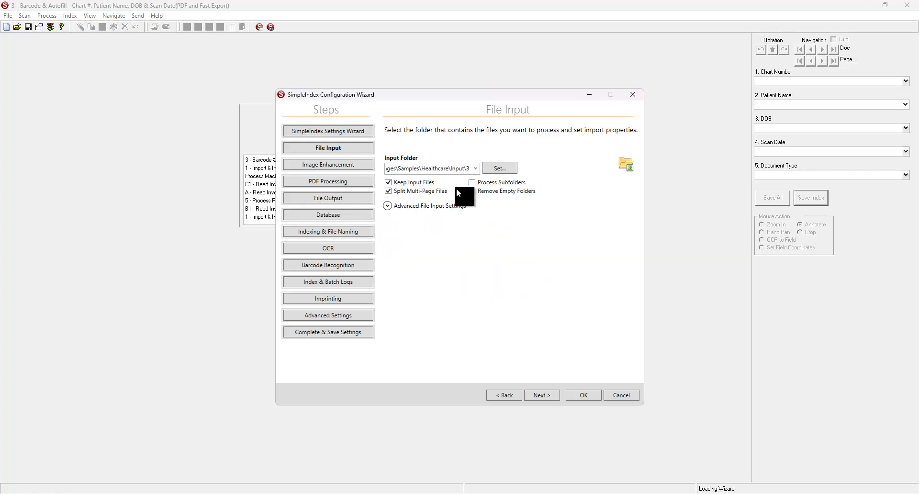
left_click(415, 167)
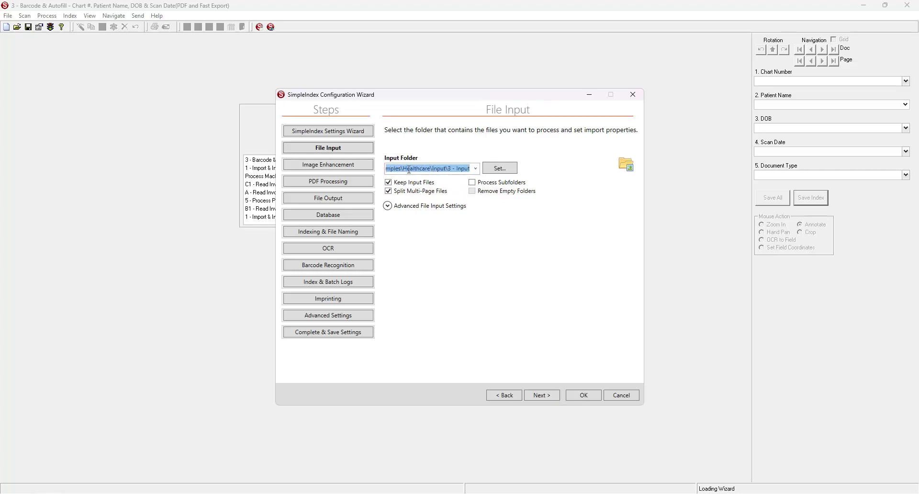
left_click(408, 168)
left_click_drag(387, 167, 385, 168)
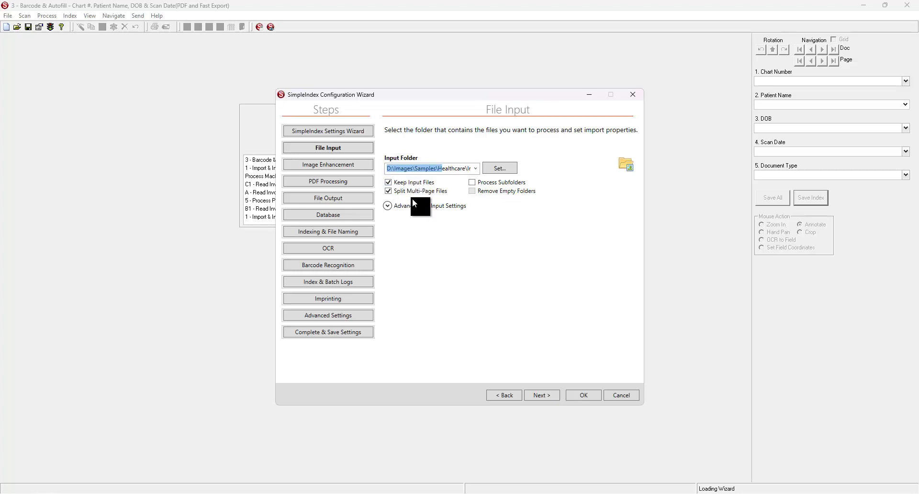
Step: Select the 3 - Input folder again as the input folder, inserting keywords for default folders to make the path relative
left_click(511, 170)
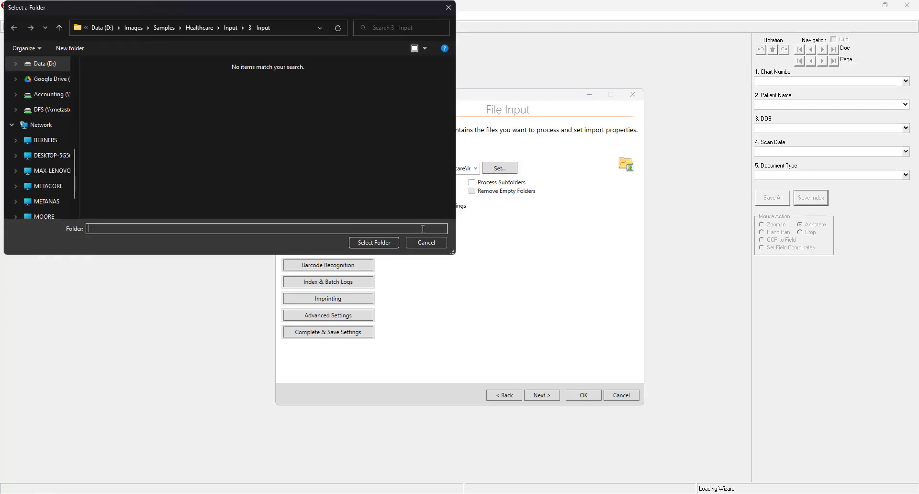
left_click(386, 248)
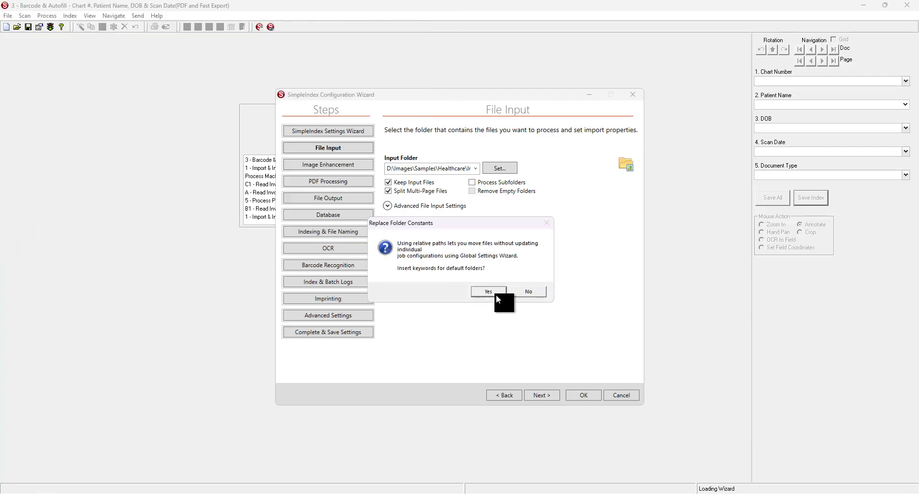
left_click(496, 293)
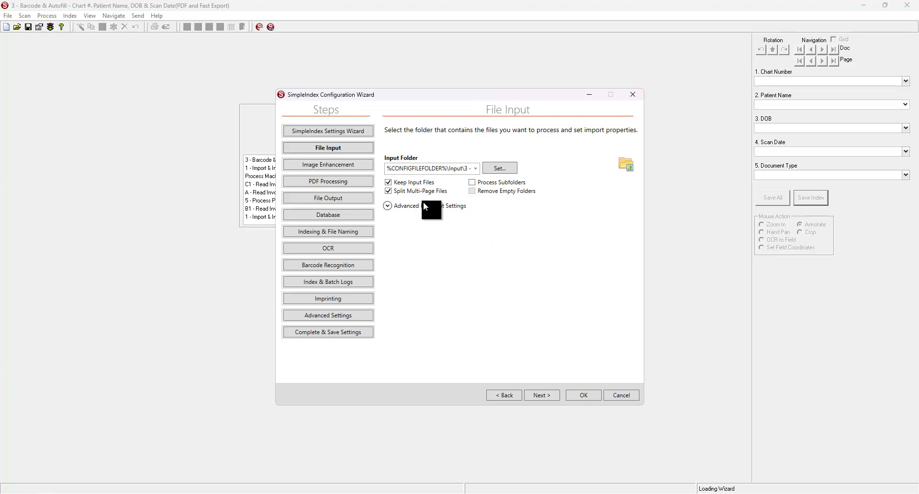
Step: Switch to File Explorer and examine the contents of the 3 - Input folder, including its subfolder
left_click(432, 492)
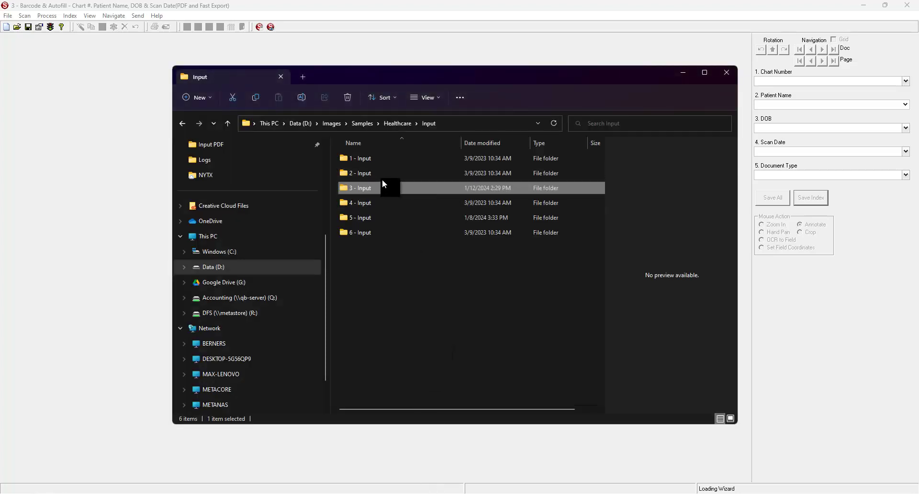
double_click(380, 188)
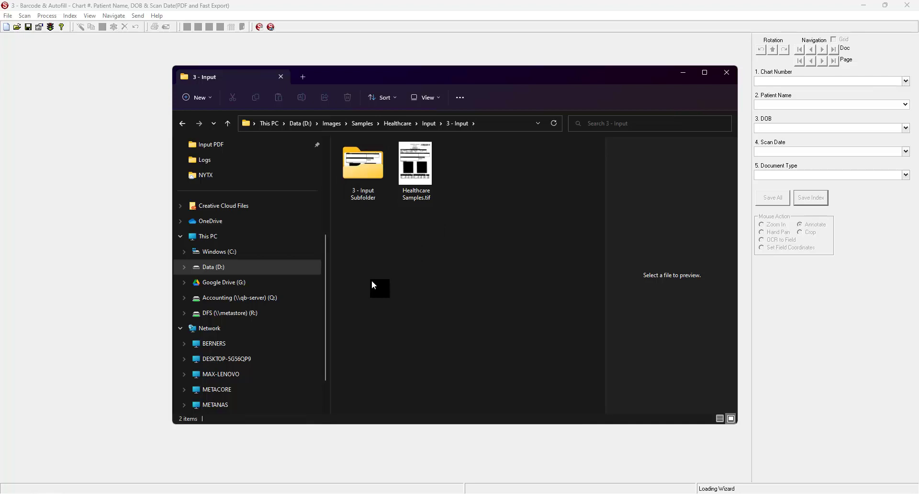
left_click(682, 72)
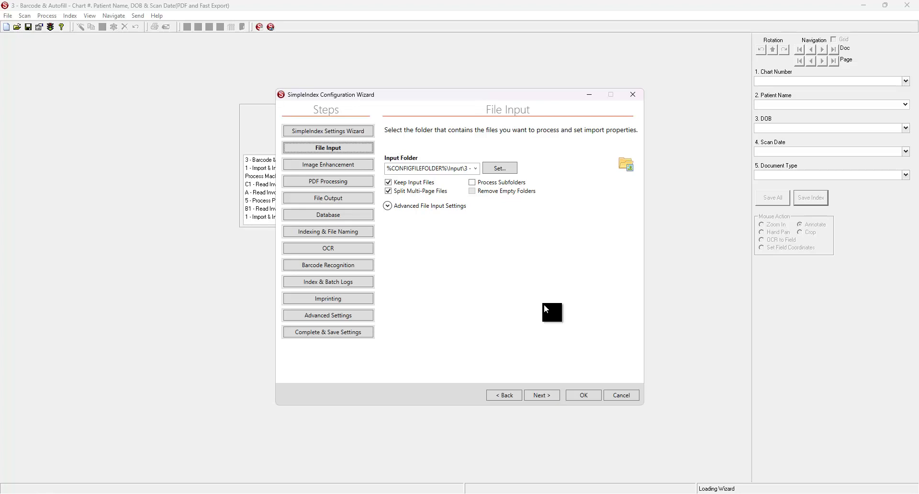
Step: Save the job file, exit the configuration wizard and run the Barcode & Autofill job
left_click(588, 397)
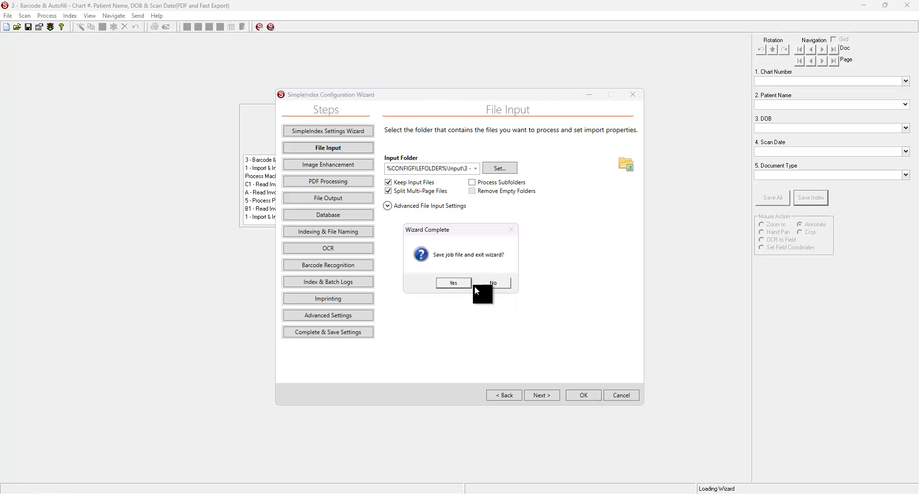
left_click(451, 282)
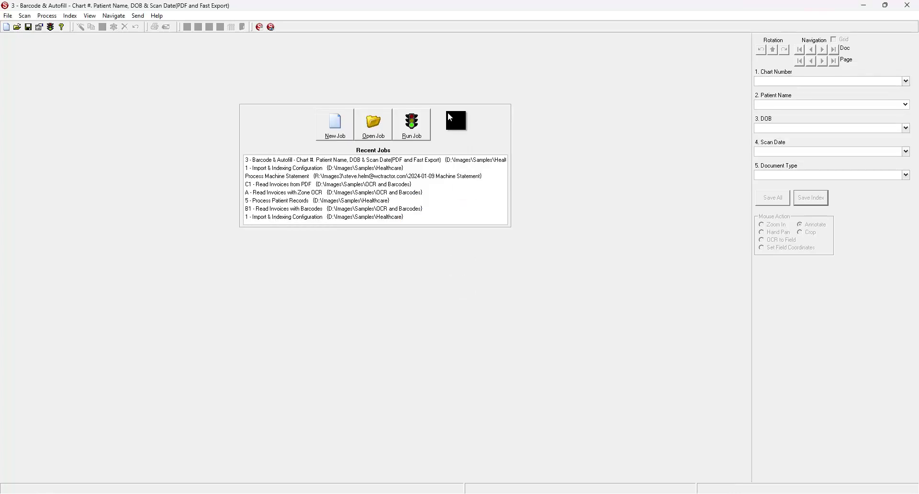
left_click(417, 127)
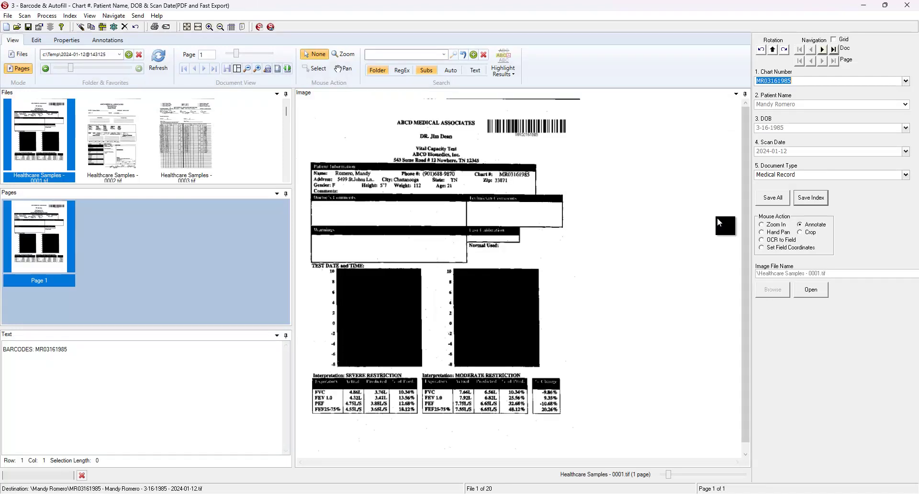
Step: Save all indexes of the batch with their current values and release the batch
left_click(772, 198)
left_click(493, 283)
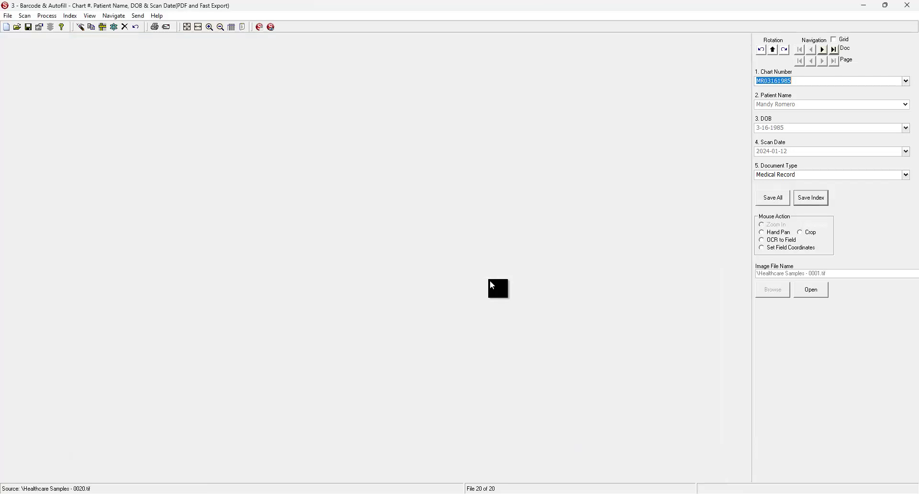
left_click(466, 280)
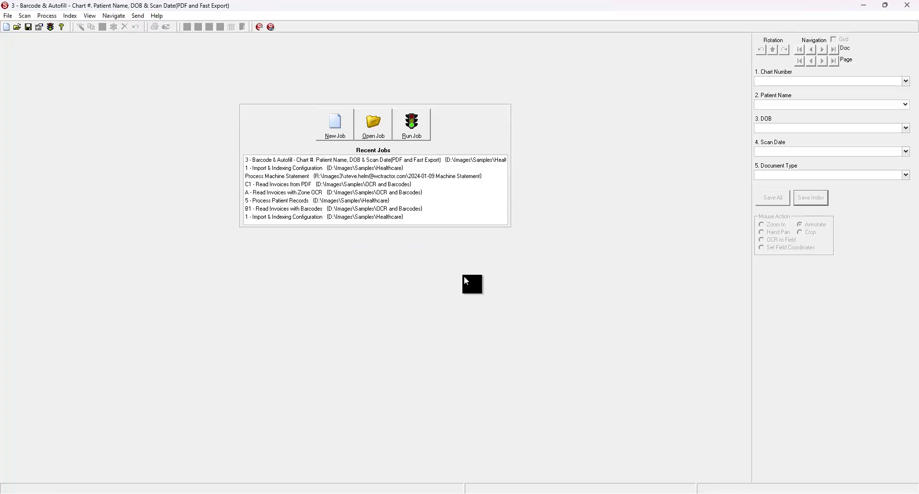
Step: Enable Process Subfolders in the job's File Input settings and save the job file
left_click(40, 28)
left_click(325, 150)
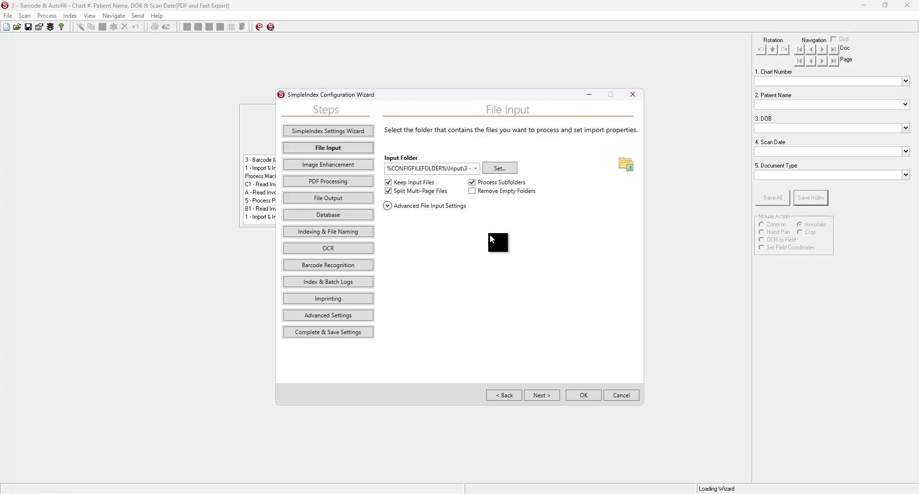
left_click(582, 395)
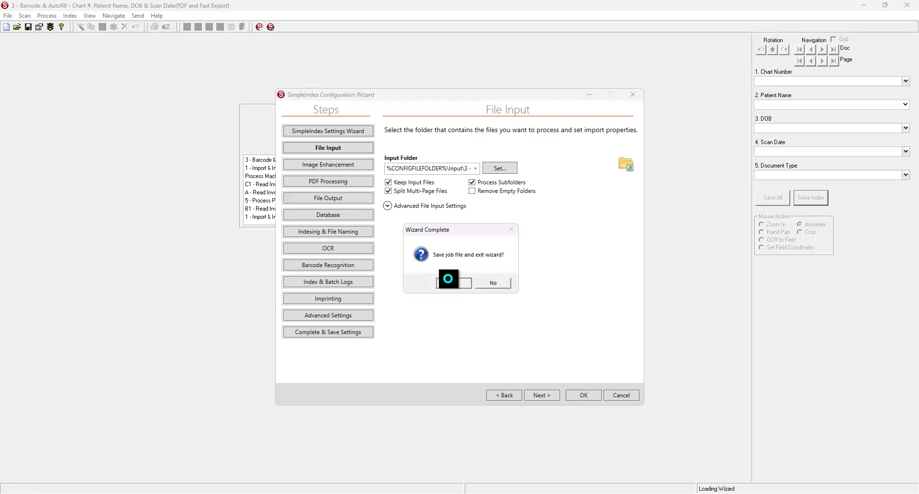
left_click(448, 279)
Step: Run the job with subfolder processing, saving all indexes with their current values and releasing the batch
left_click(415, 124)
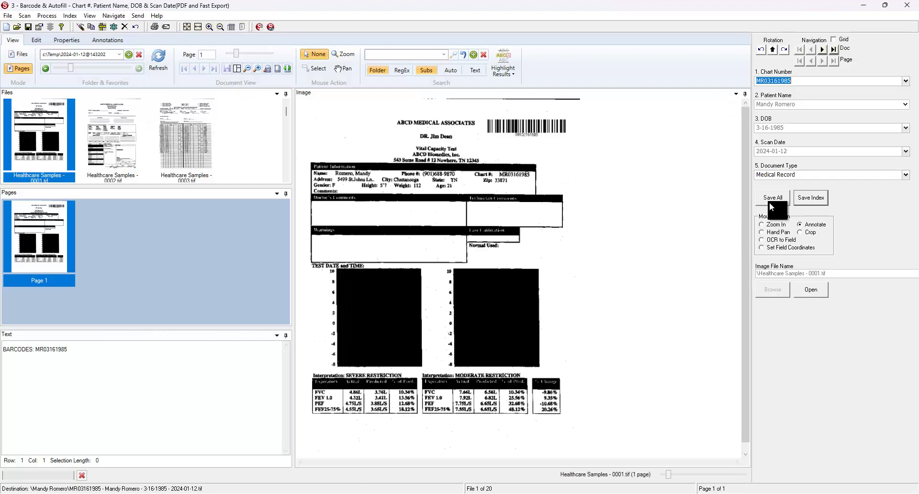
left_click(771, 201)
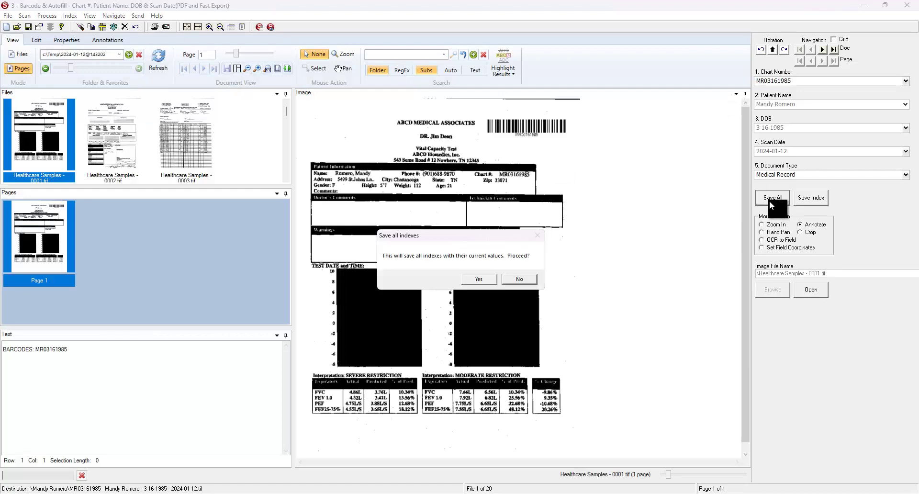
left_click(486, 279)
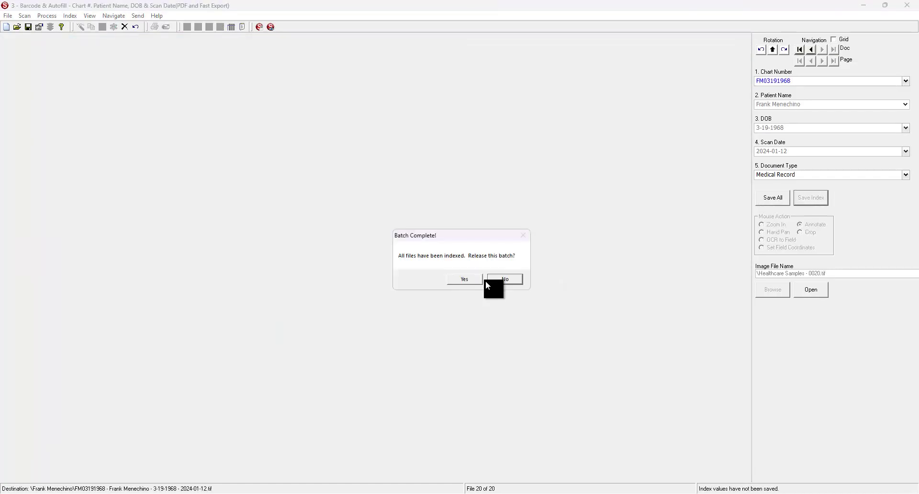
left_click(477, 282)
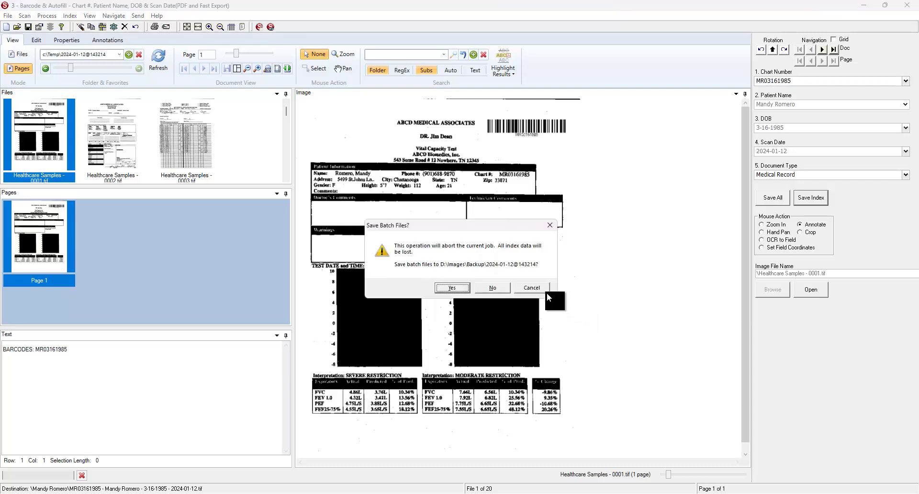
Step: Abort the running job without saving its batch files and open the job's File Input settings
left_click(488, 287)
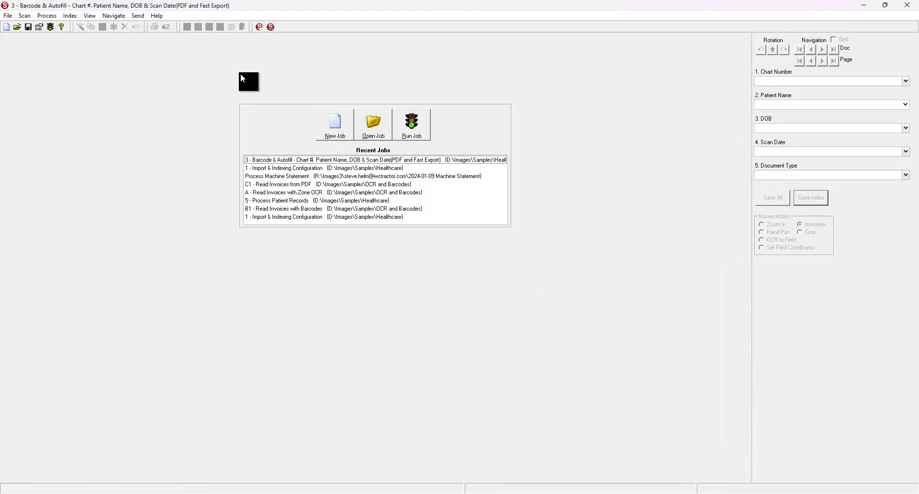
left_click(40, 28)
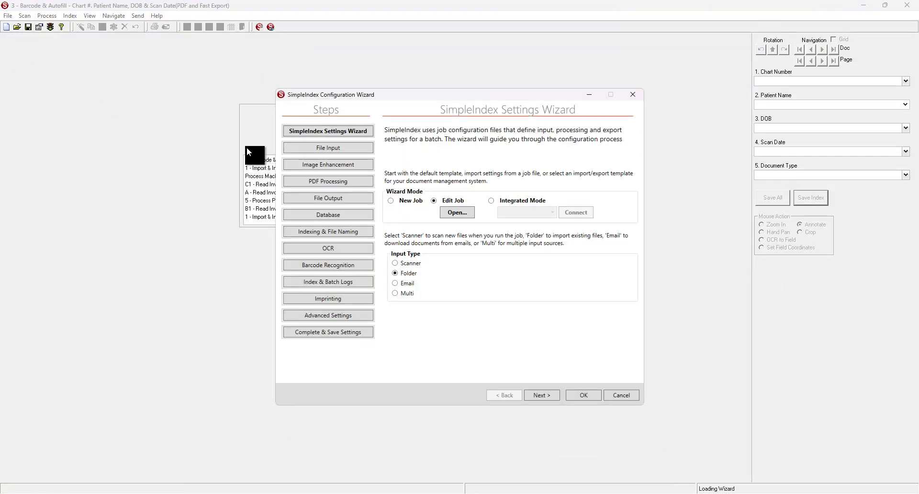
left_click(310, 149)
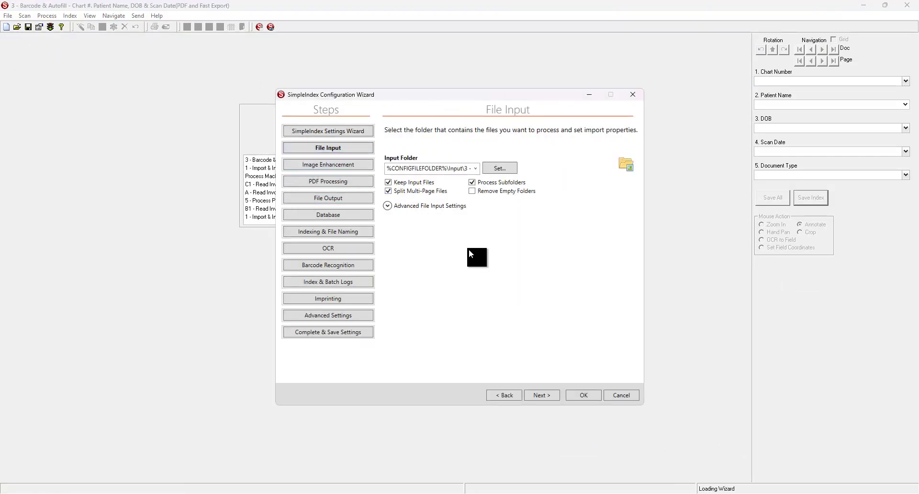
Step: Turn off Keep Input Files and expand the advanced file input settings
left_click(518, 182)
left_click(518, 181)
left_click(388, 206)
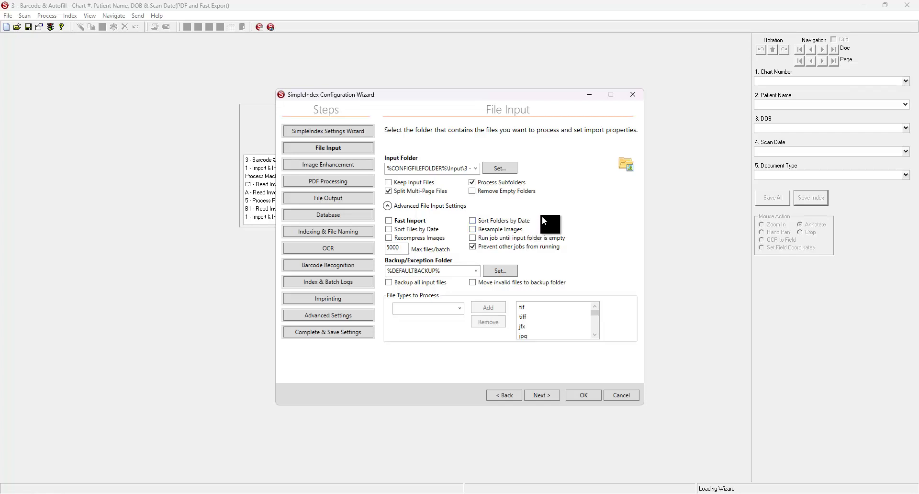
Step: Limit each batch to a maximum of 100 files and enable Fast Import
left_click(498, 186)
left_click(497, 186)
key("BackSpace")
key("BackSpace")
key("BackSpace")
key("BackSpace")
type("100")
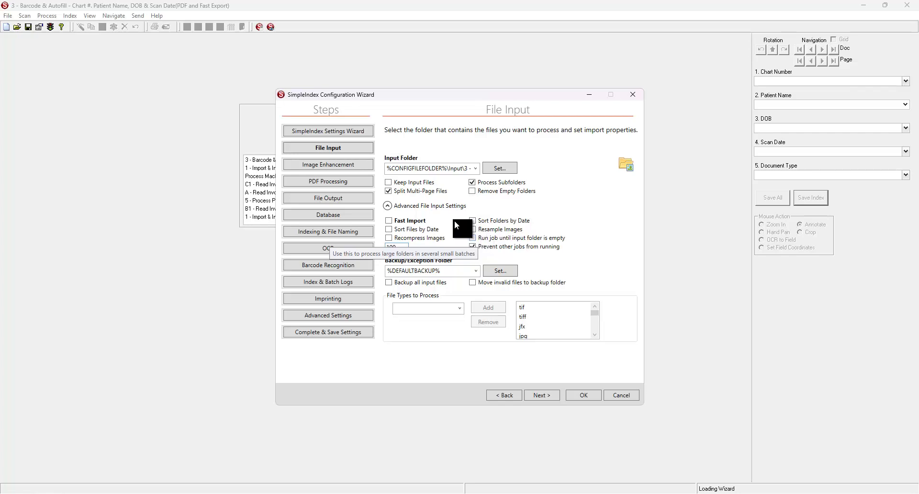
left_click(406, 221)
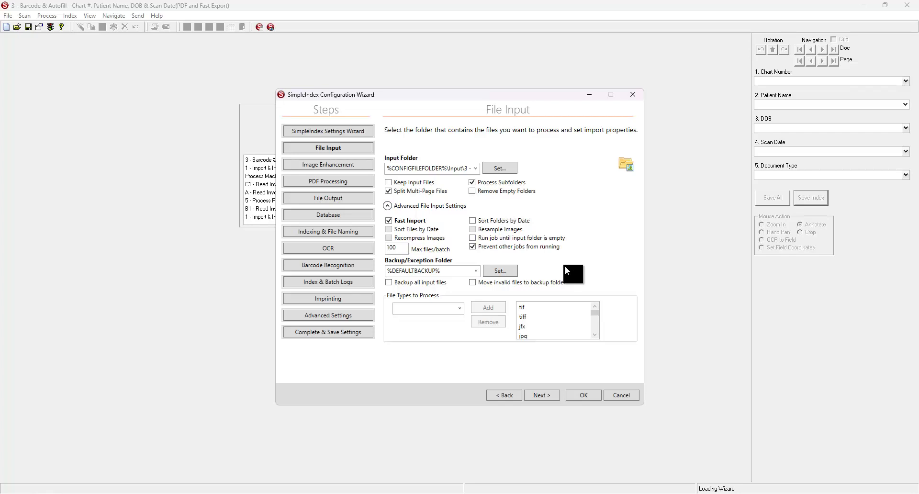
left_click(475, 274)
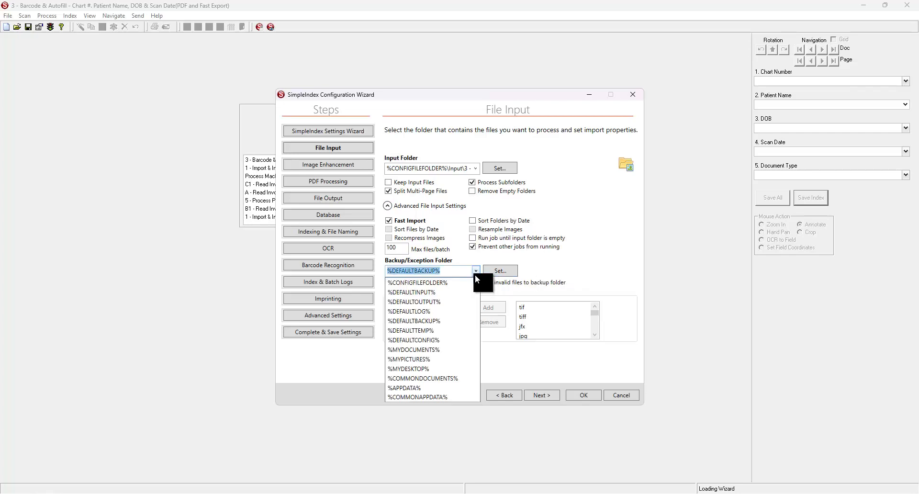
left_click(475, 273)
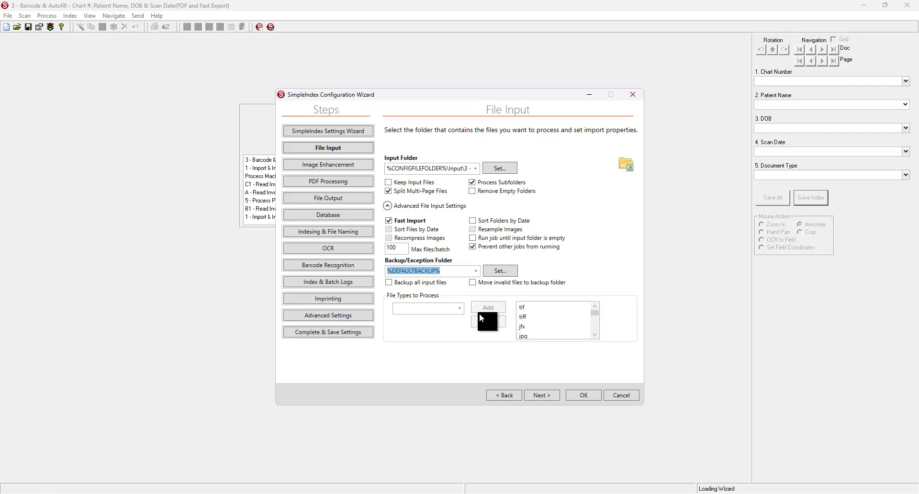
Step: Remove the jpg and jpeg extensions from the file types to process
left_click(594, 335)
left_click(593, 335)
left_click(593, 335)
left_click(593, 335)
left_click(593, 334)
left_click(593, 335)
left_click(593, 335)
left_click(594, 335)
left_click(594, 335)
left_click(593, 313)
left_click(593, 312)
left_click(593, 335)
left_click(593, 335)
left_click(535, 319)
left_click(490, 322)
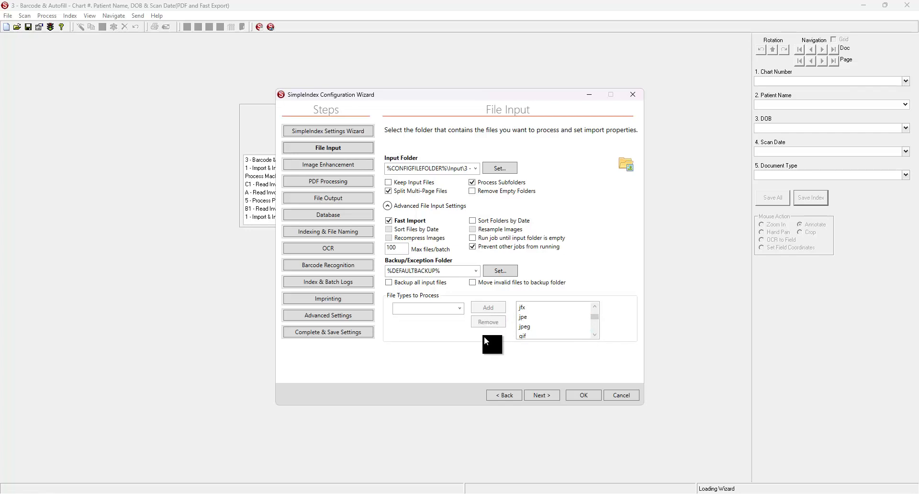
left_click(519, 326)
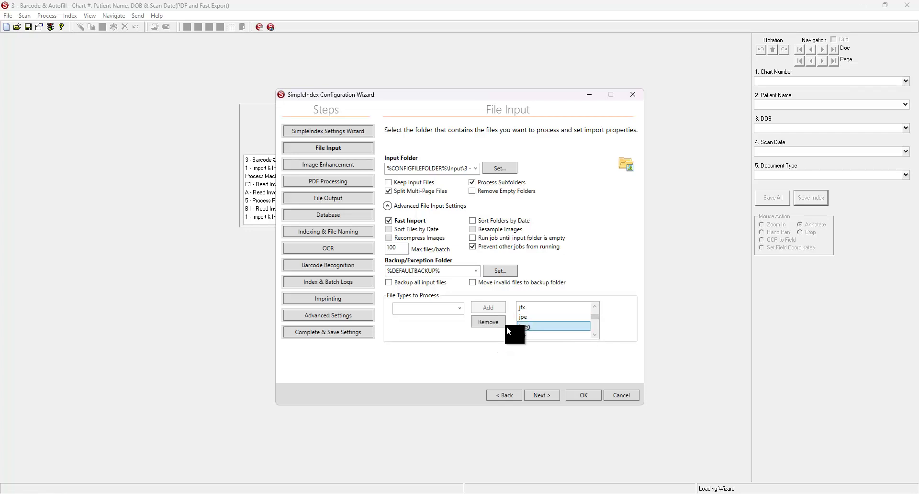
left_click(486, 320)
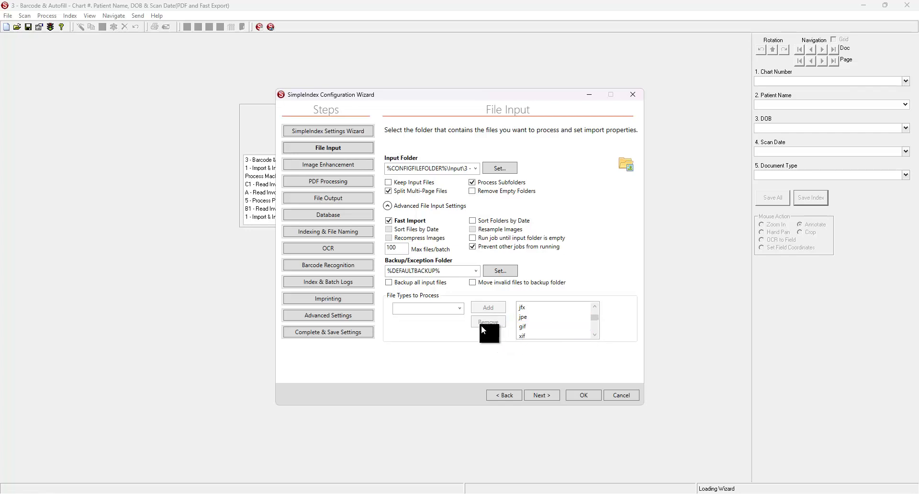
Step: Add the JPEG Images group to the file types to process and check the extension list
left_click(458, 308)
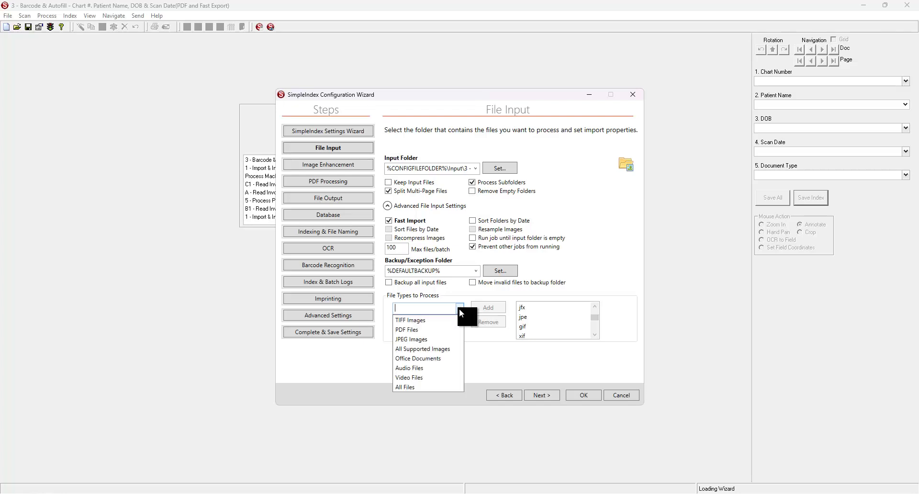
left_click(429, 339)
left_click(487, 310)
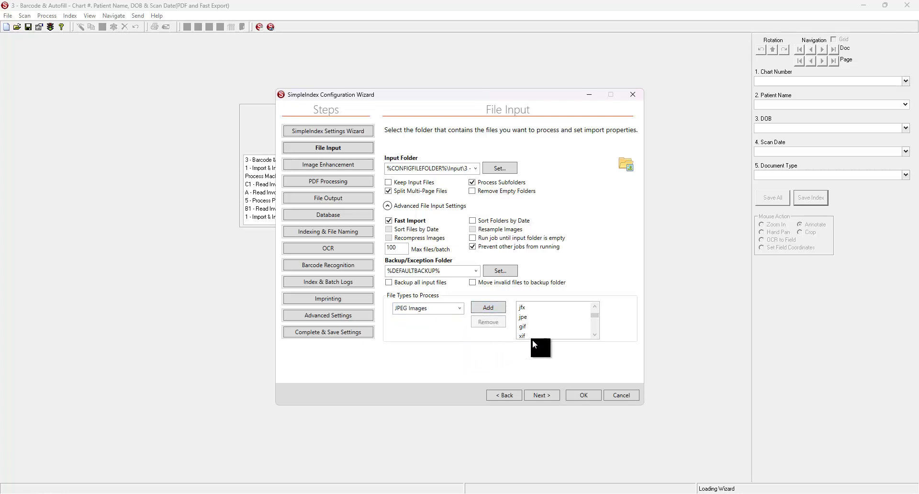
left_click_drag(596, 316, 597, 306)
scroll(596, 310, "down", 2)
Step: Change the job's input type to Email and enable downloading email attachments to the input folder
left_click(338, 130)
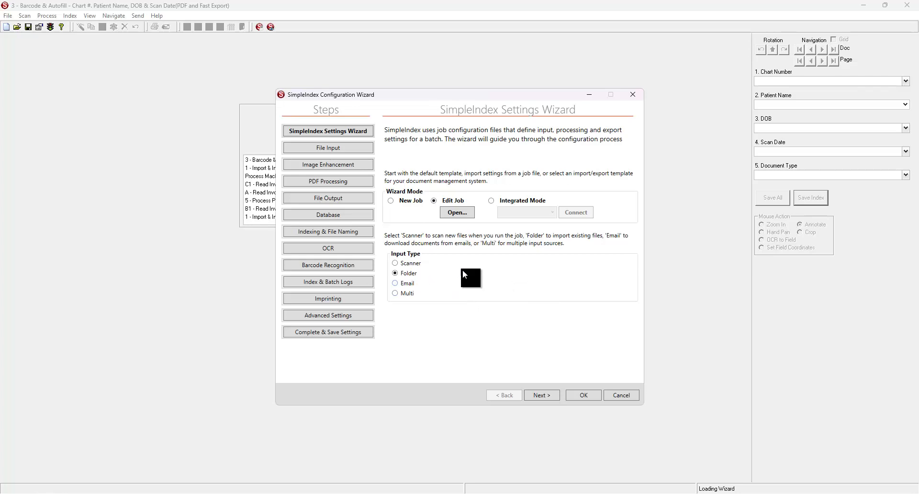
left_click(394, 284)
key("Return")
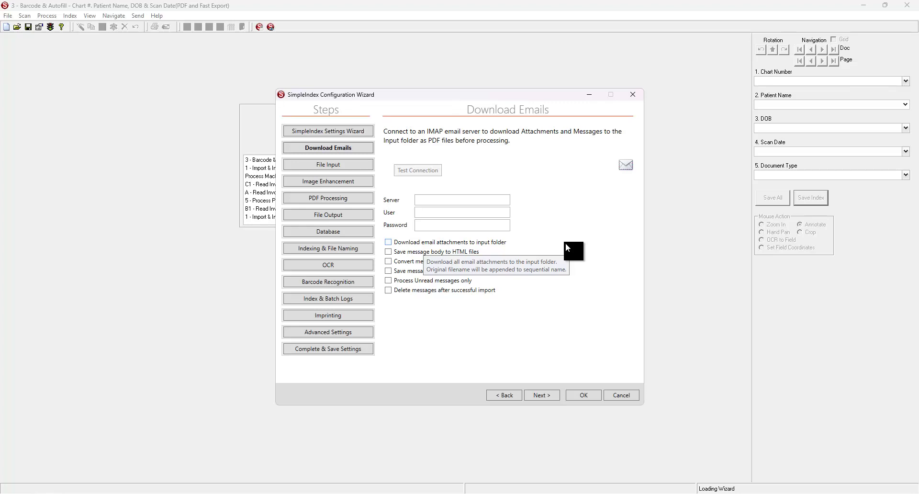
left_click(389, 240)
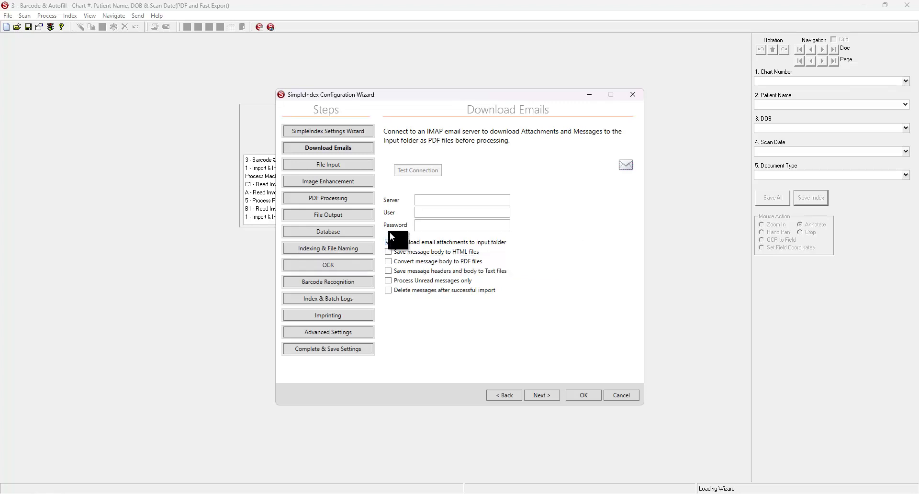
left_click(340, 167)
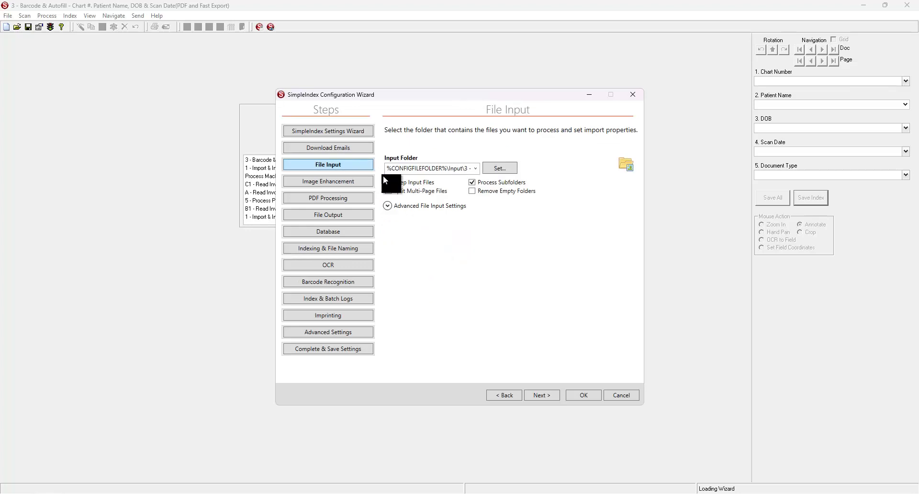
left_click(358, 150)
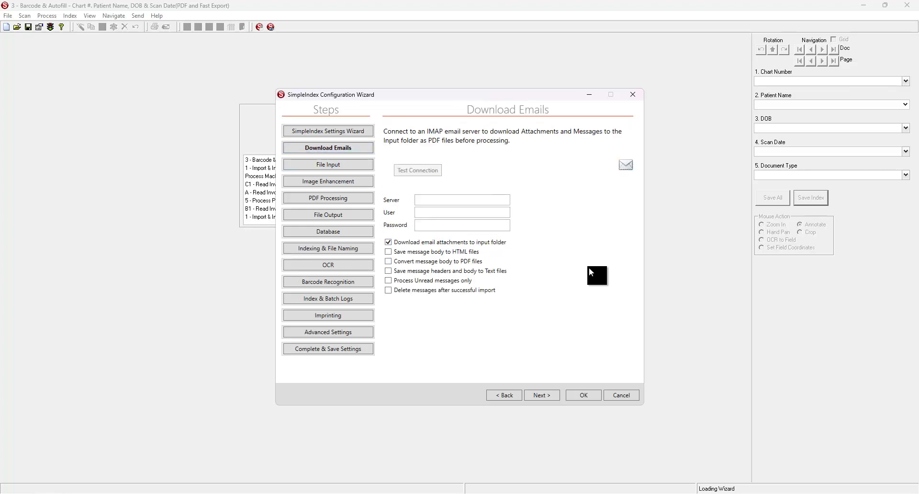